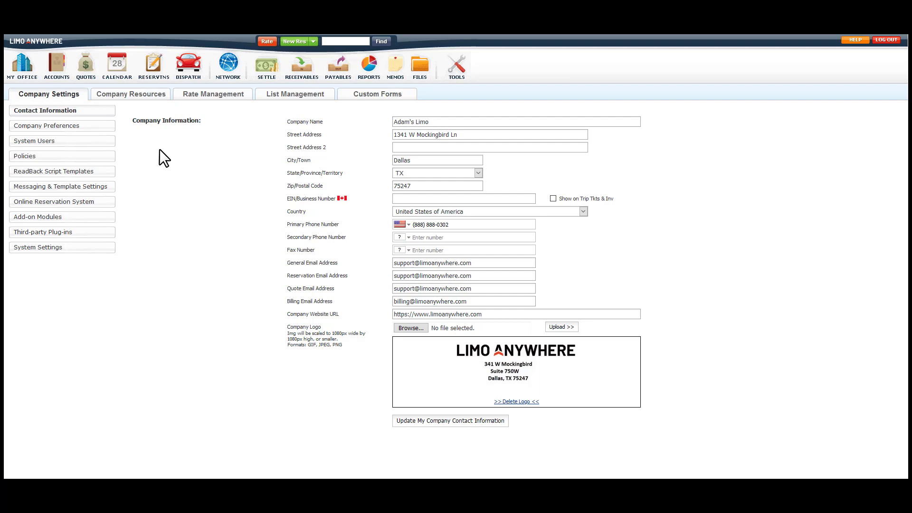
# - Bring up a new-account form on the Limo Anywhere Accounts page
pyautogui.click(60, 76)
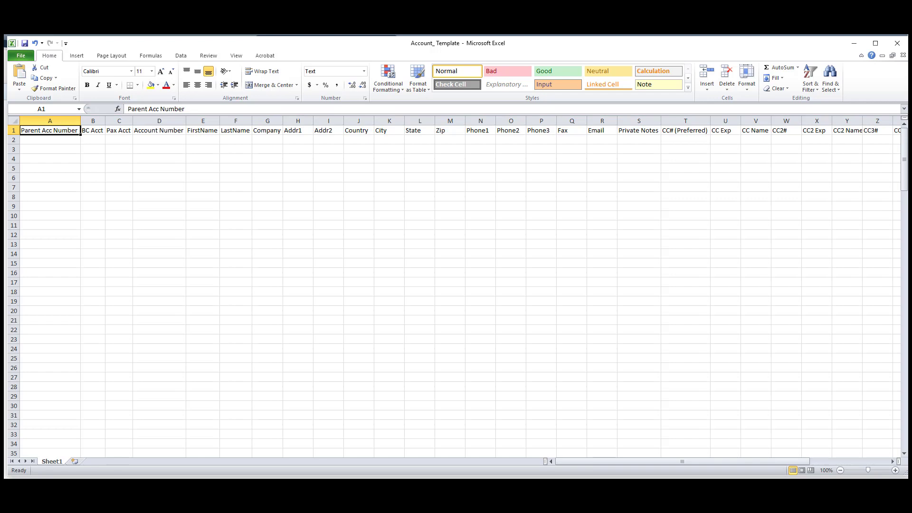
# - Highlight template columns A through S to see which fields need filling
pyautogui.moveTo(50, 121); pyautogui.dragTo(638, 121)
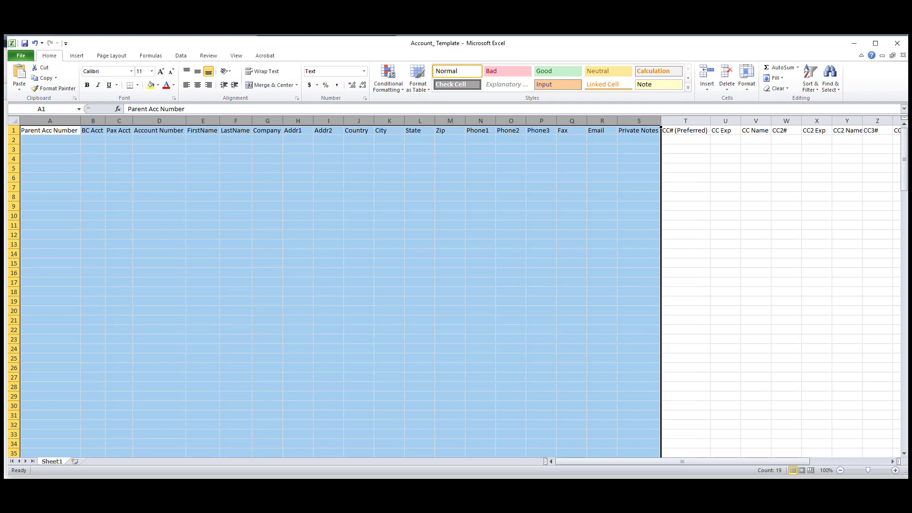
pyautogui.click(49, 130)
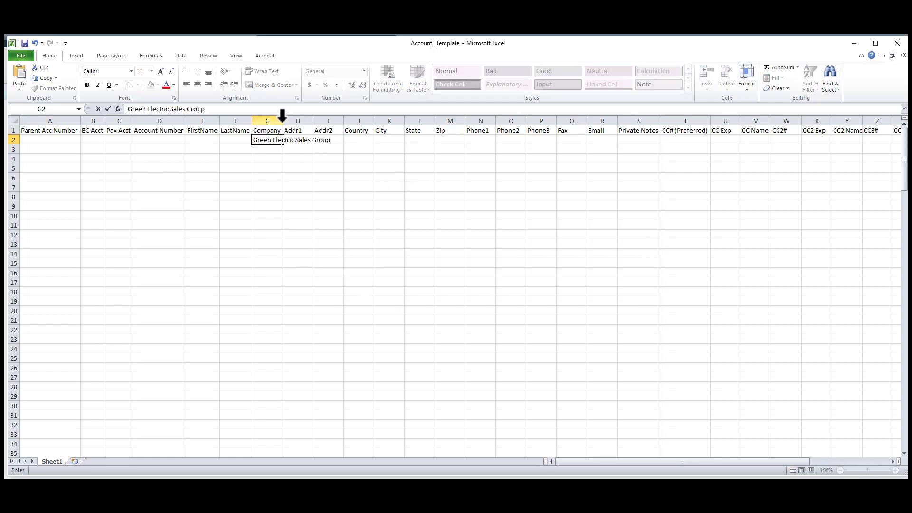
# - Autofit column G and enter BC Acct x and account number 100000 in row 2
pyautogui.click(282, 121)
pyautogui.doubleClick(283, 121)
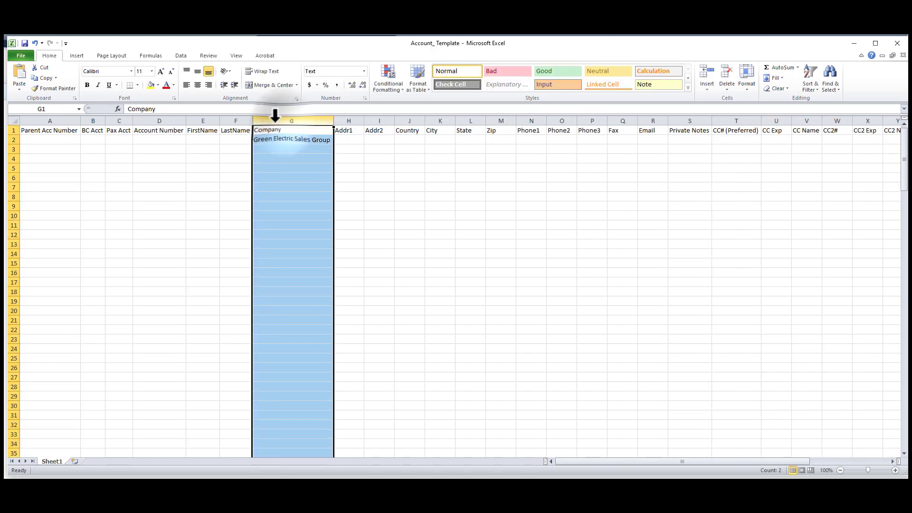
pyautogui.click(93, 139)
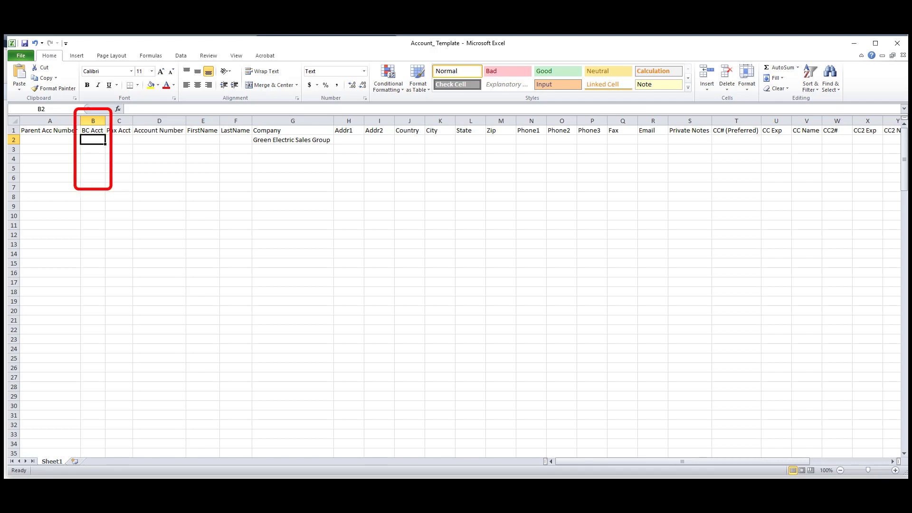
pyautogui.write('x')
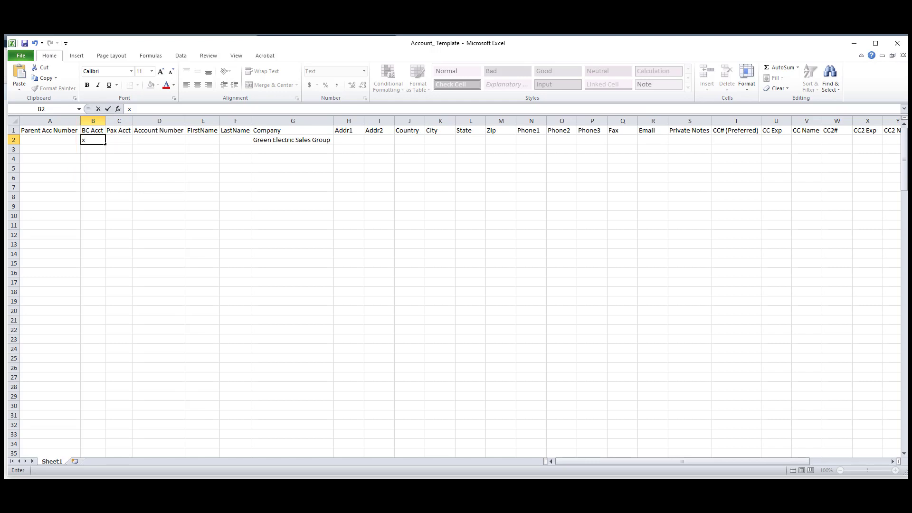
pyautogui.press('Tab')
pyautogui.press('Tab')
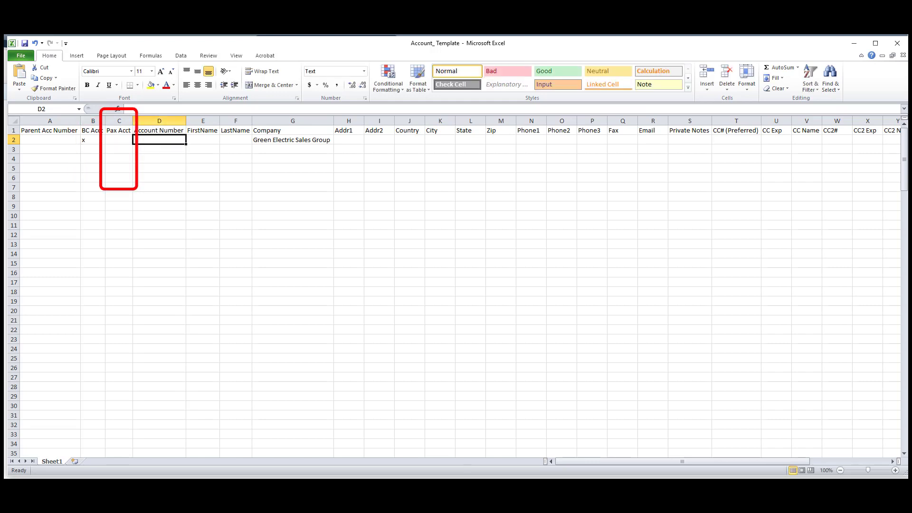
pyautogui.write('10')
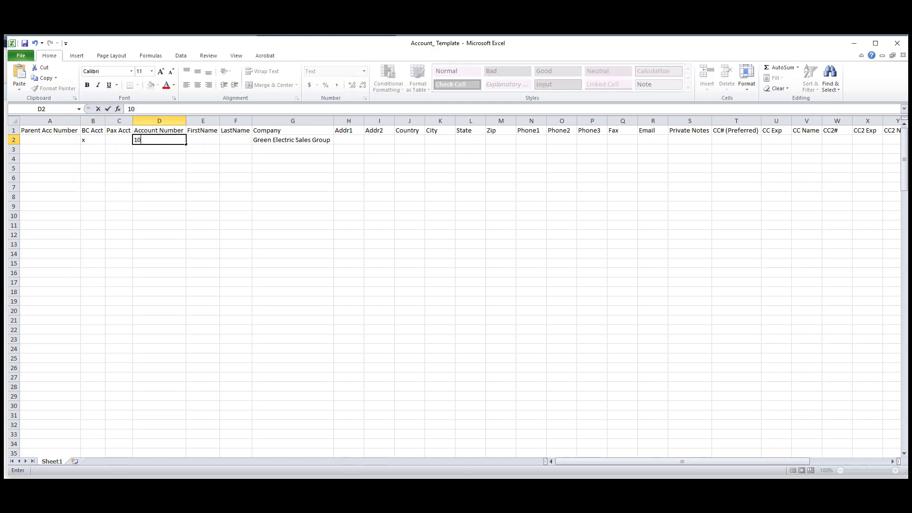
pyautogui.write('0000')
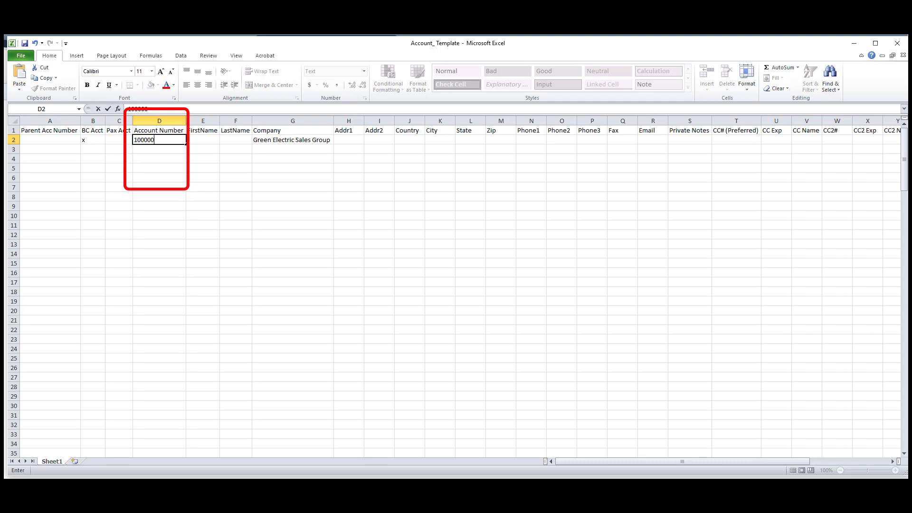
pyautogui.press('Tab')
# - Enter the billing contact's first and last name in row 2
pyautogui.write('Bob')
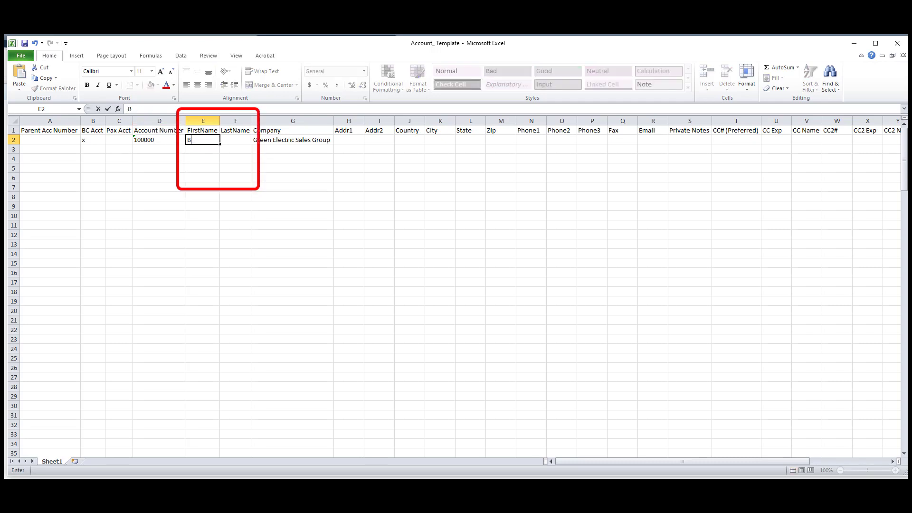
pyautogui.press('Tab')
pyautogui.write('Billing')
pyautogui.press('Tab')
pyautogui.press('Tab')
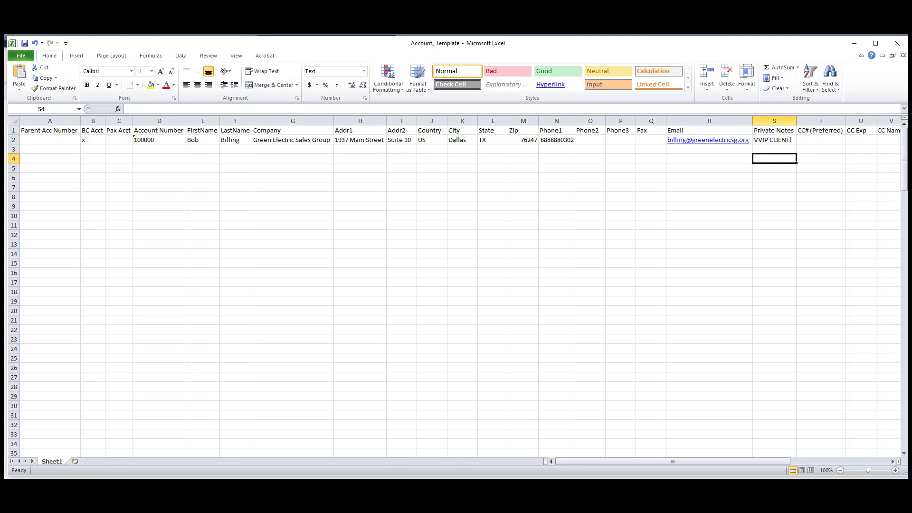
pyautogui.click(119, 149)
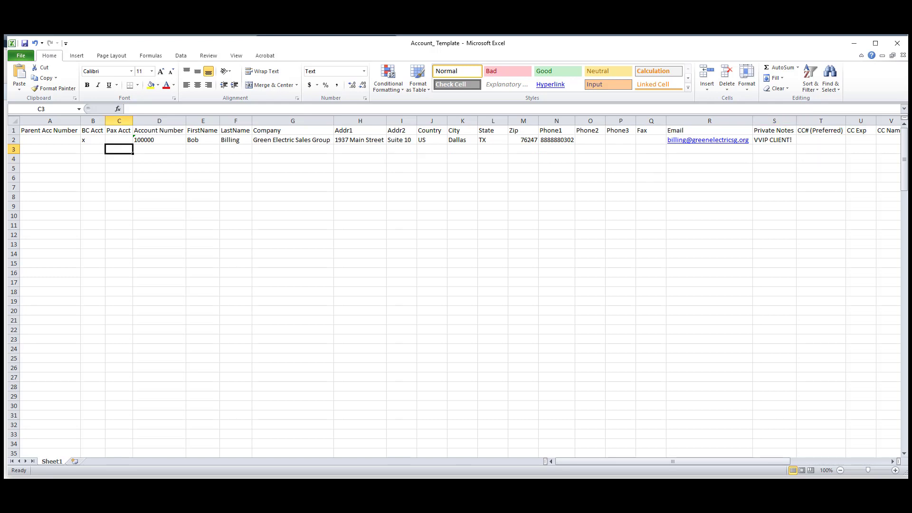
# - Mark C3 as a Pax Acct with x and copy parent account 100000 into A3
pyautogui.write('x')
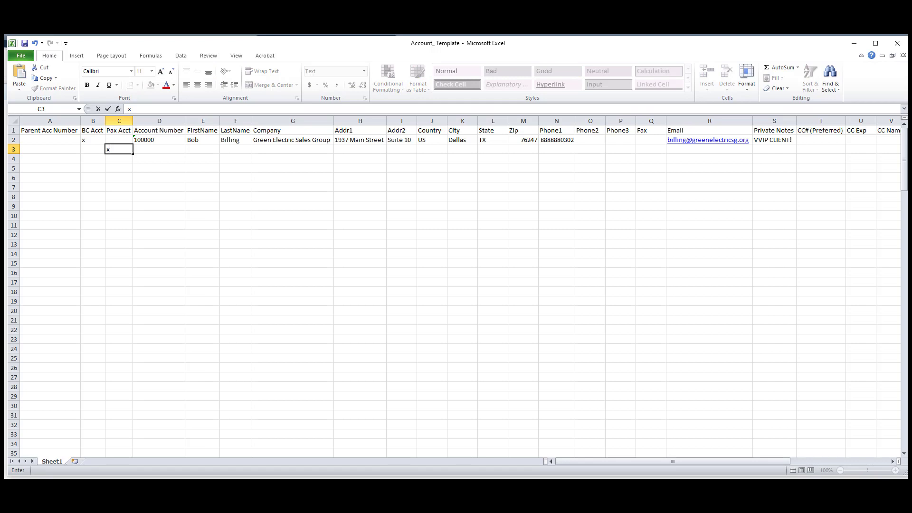
pyautogui.click(157, 140)
pyautogui.rightClick(156, 140)
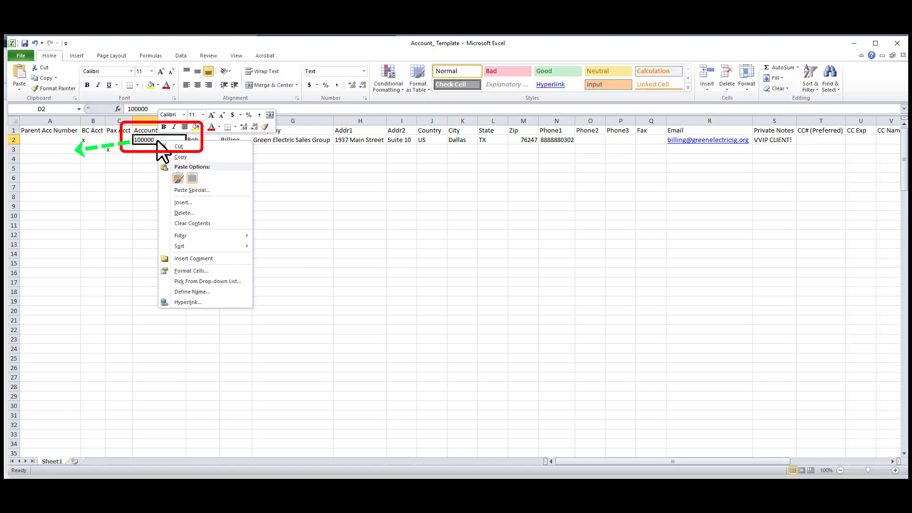
pyautogui.click(185, 155)
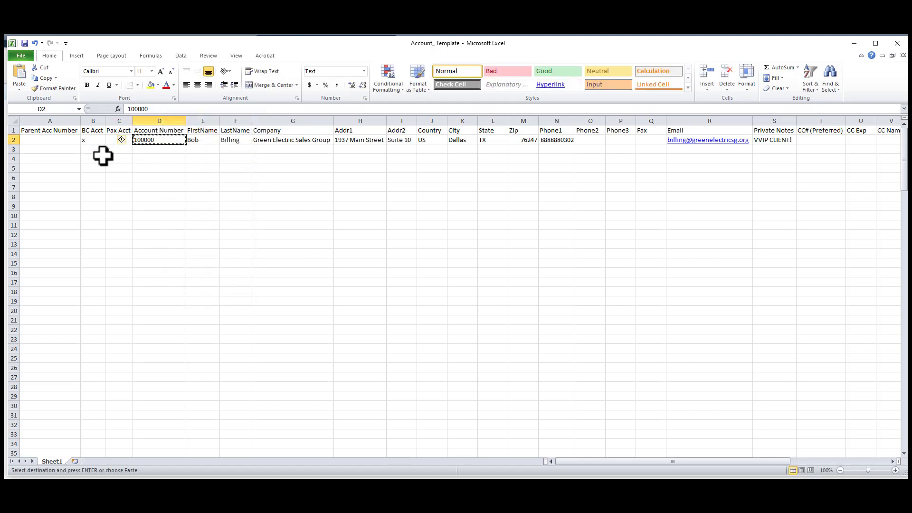
pyautogui.click(73, 149)
pyautogui.rightClick(73, 149)
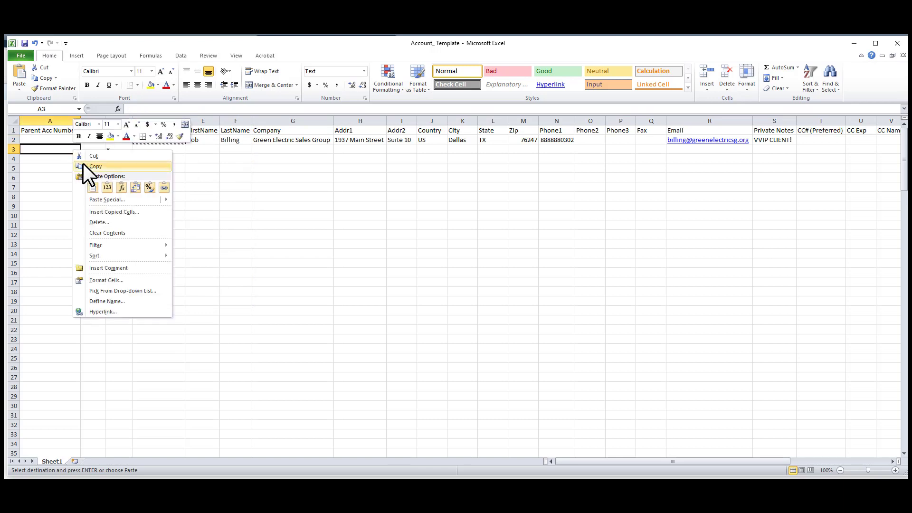
pyautogui.click(92, 187)
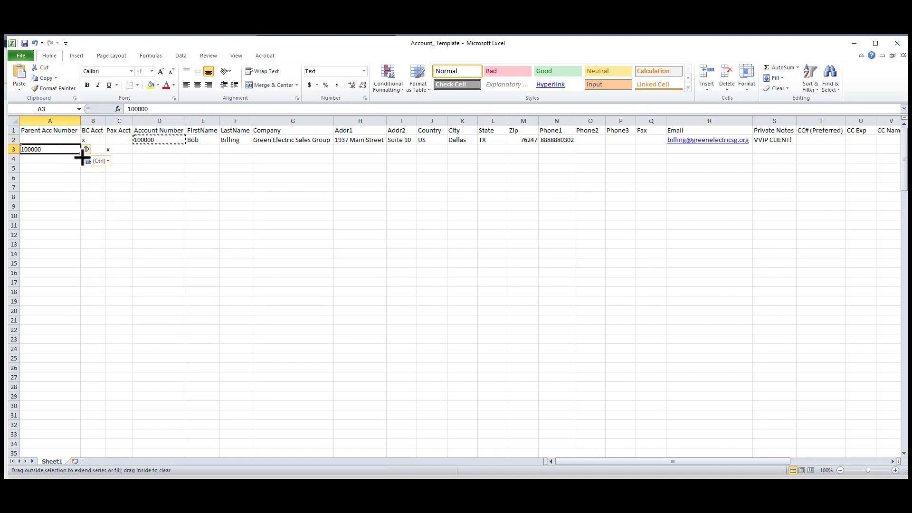
# - Copy 100000 down to A5 and number D3:D5 as accounts 100001–100003
pyautogui.moveTo(81, 154); pyautogui.dragTo(82, 174)
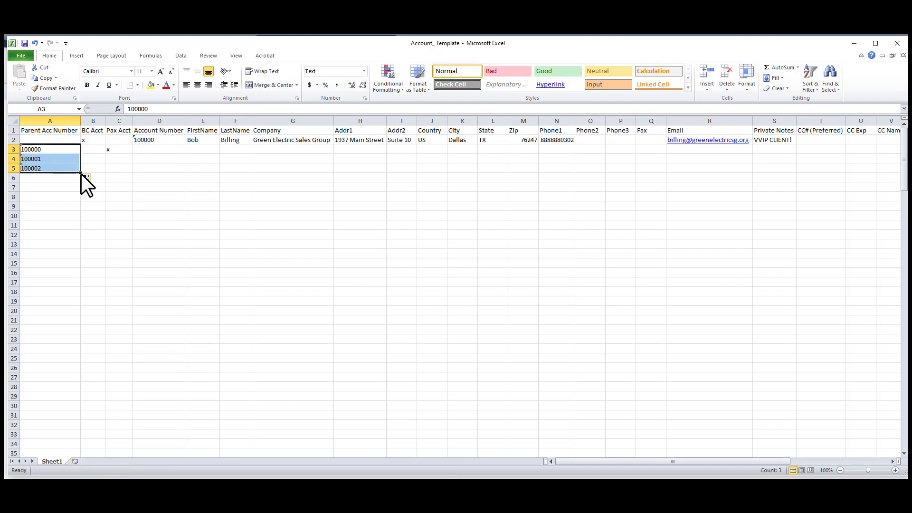
pyautogui.click(87, 178)
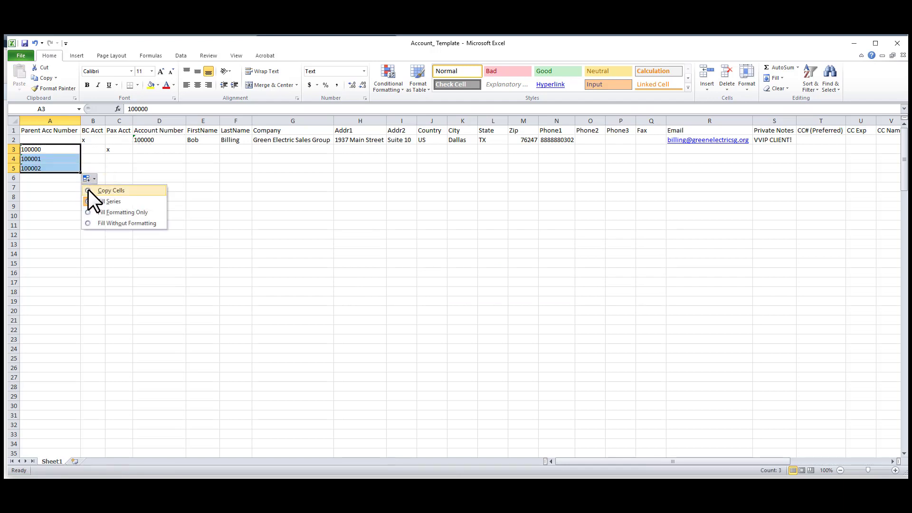
pyautogui.click(88, 190)
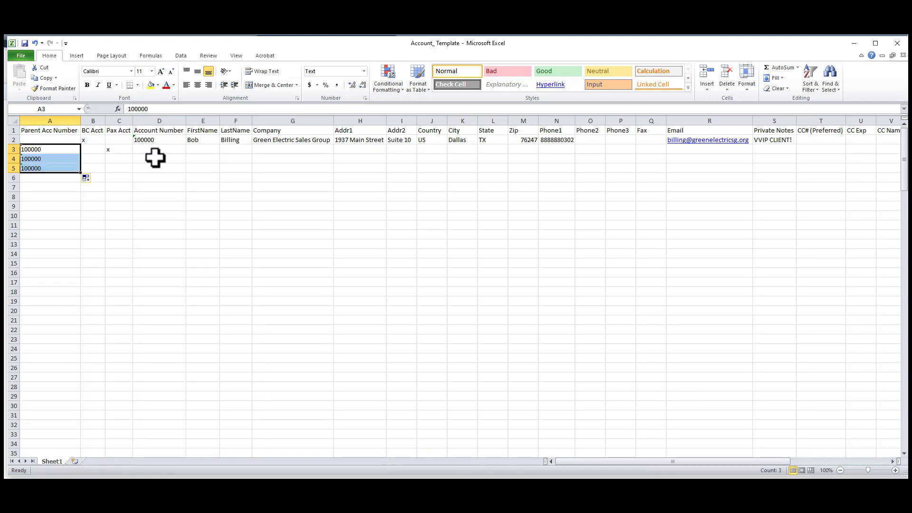
pyautogui.click(170, 143)
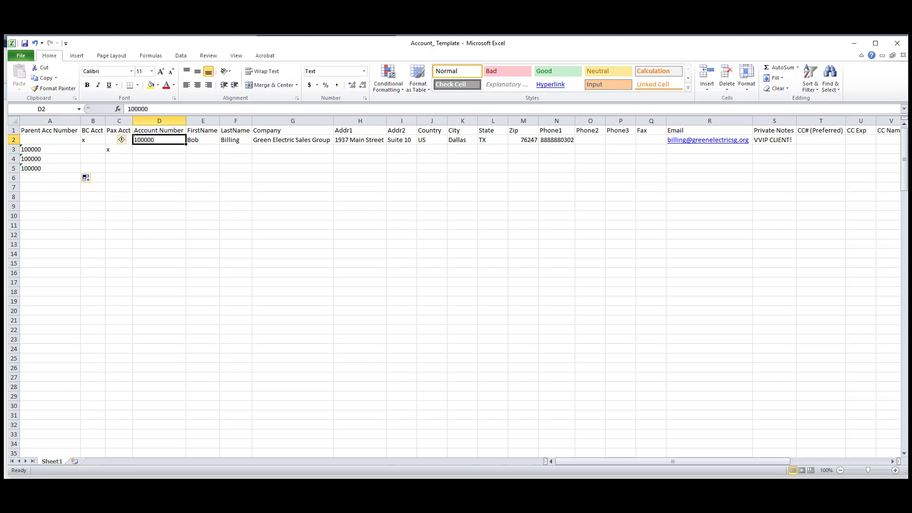
pyautogui.moveTo(186, 144); pyautogui.dragTo(188, 169)
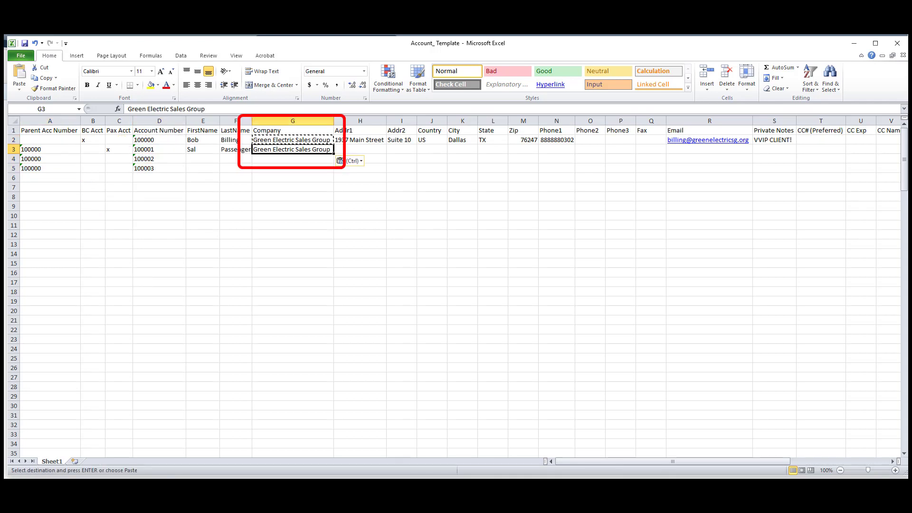
# - Fill the first passenger's details in row 3 and mark C4 and C5 with x
pyautogui.click(360, 149)
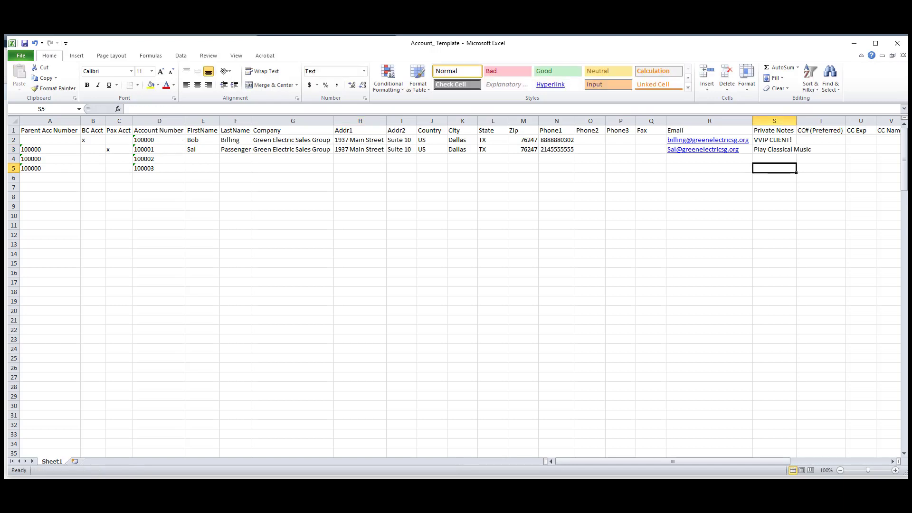
pyautogui.click(119, 158)
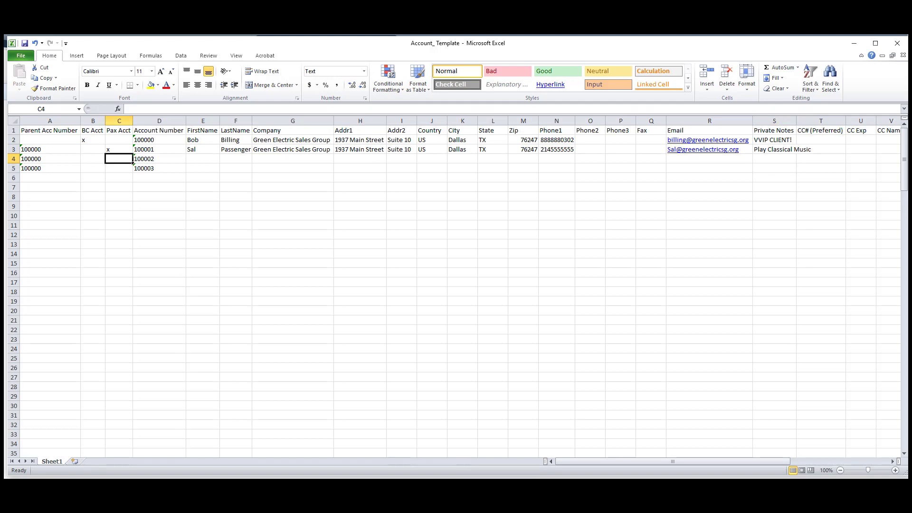
pyautogui.write('x')
pyautogui.press('Return')
pyautogui.write('x')
# - Copy the passenger surname and Green Electric Sales Group down into rows 4–5
pyautogui.click(202, 159)
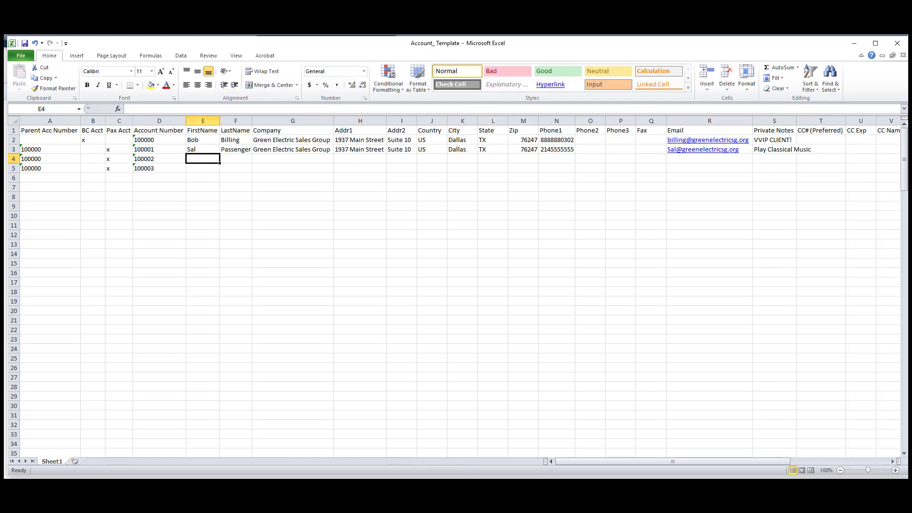
pyautogui.click(235, 149)
pyautogui.moveTo(252, 153); pyautogui.dragTo(252, 173)
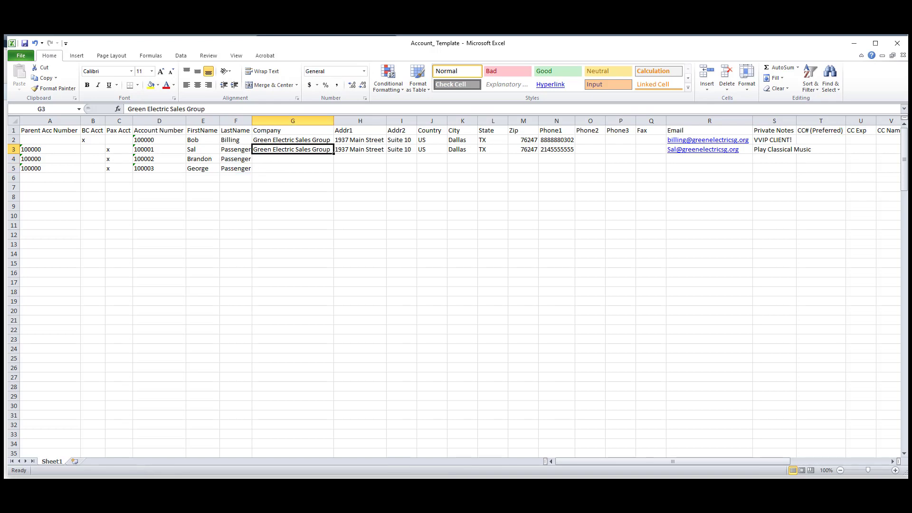
pyautogui.moveTo(334, 154); pyautogui.dragTo(333, 172)
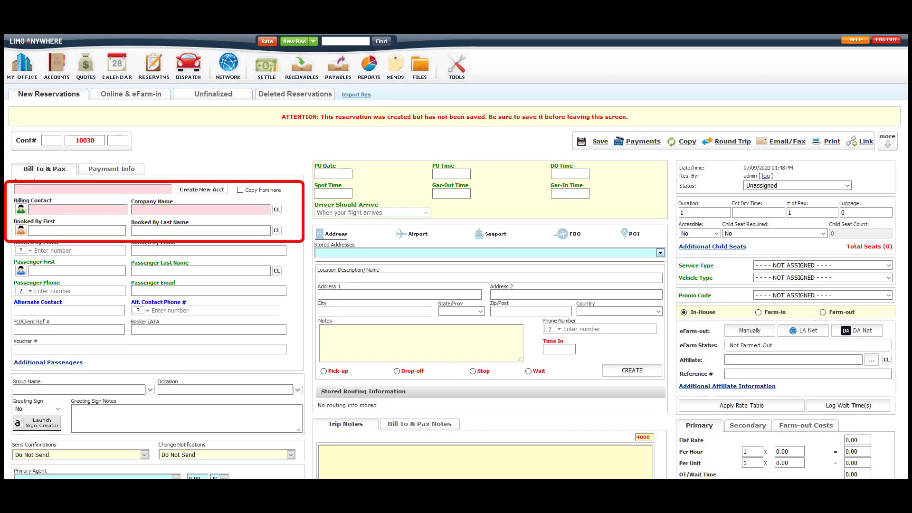
# - Select the account 100000 billing contact by name and list its passenger accounts 100001–100003
pyautogui.write('bob')
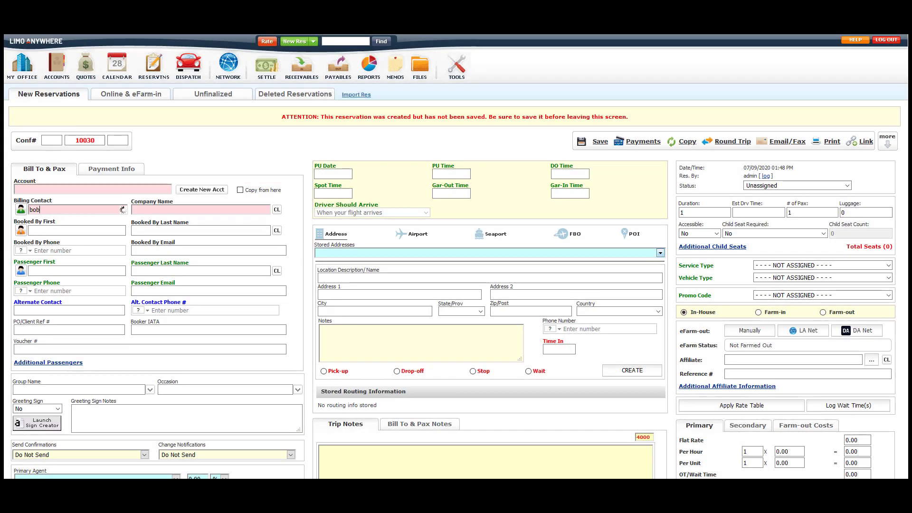
pyautogui.press('Return')
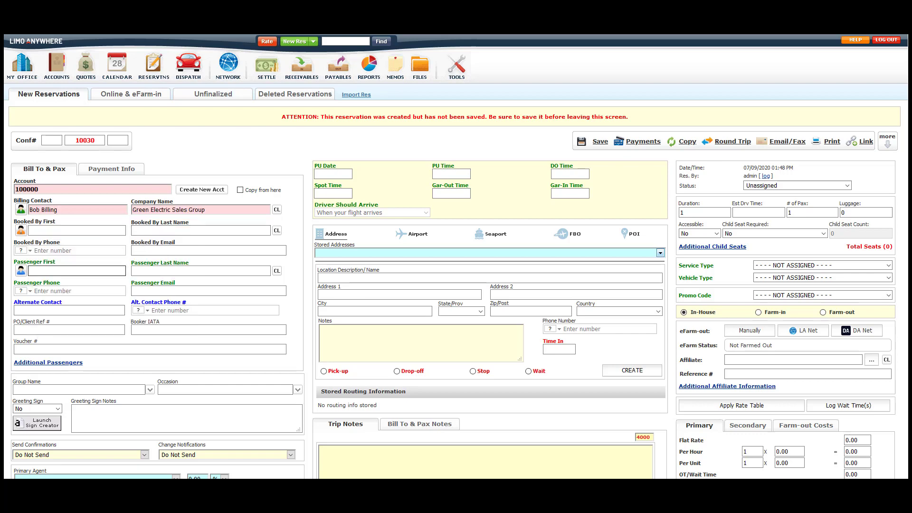
pyautogui.click(21, 271)
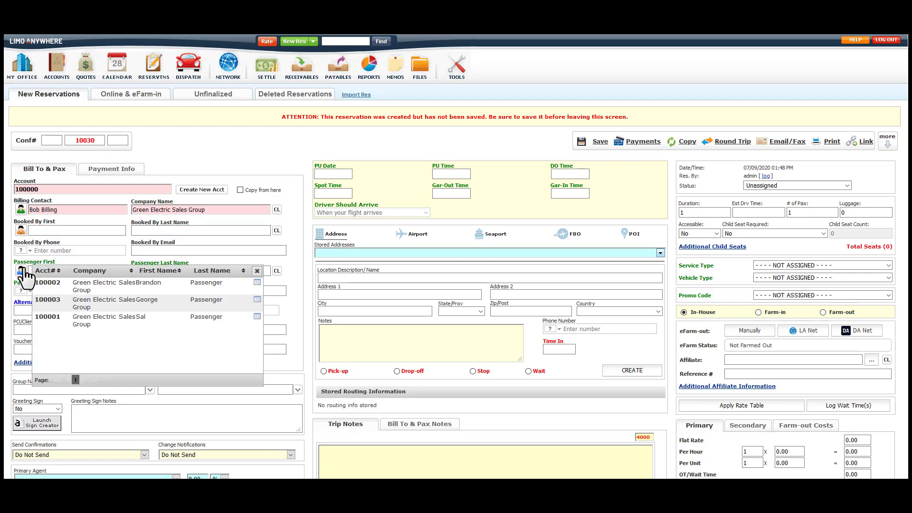